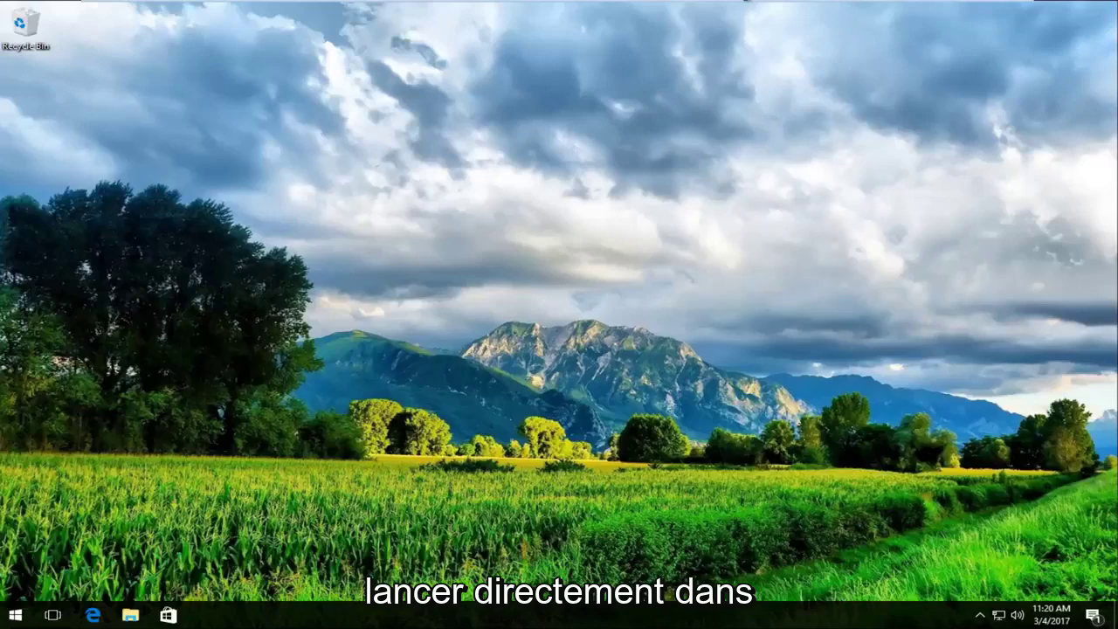
# Search the Start menu for 'task sc'.
pyautogui.click(15, 615)
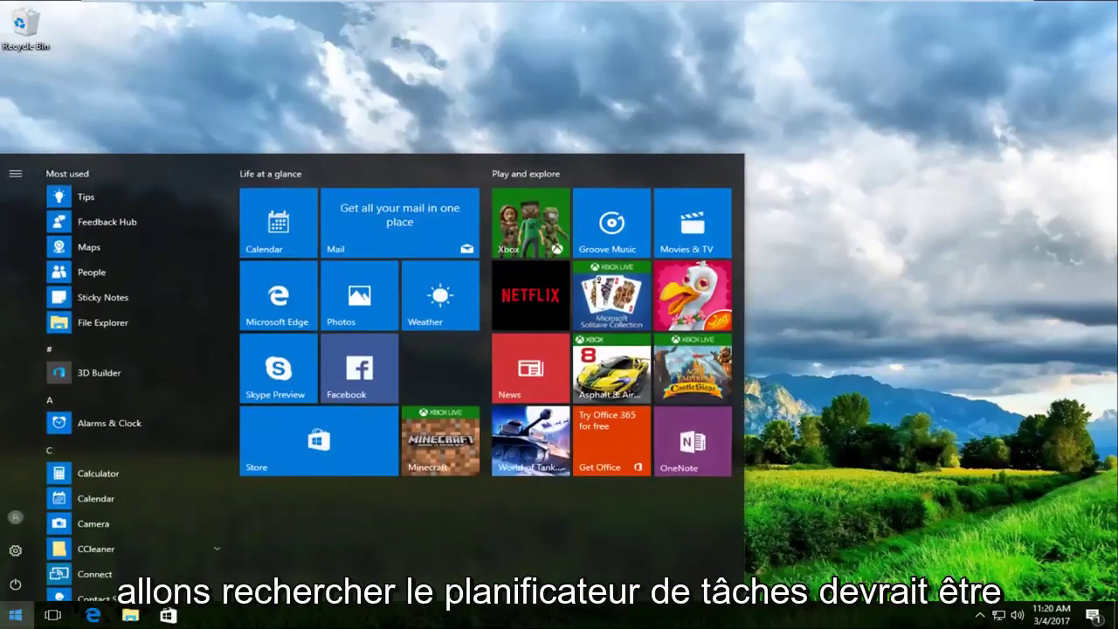
pyautogui.write('task ')
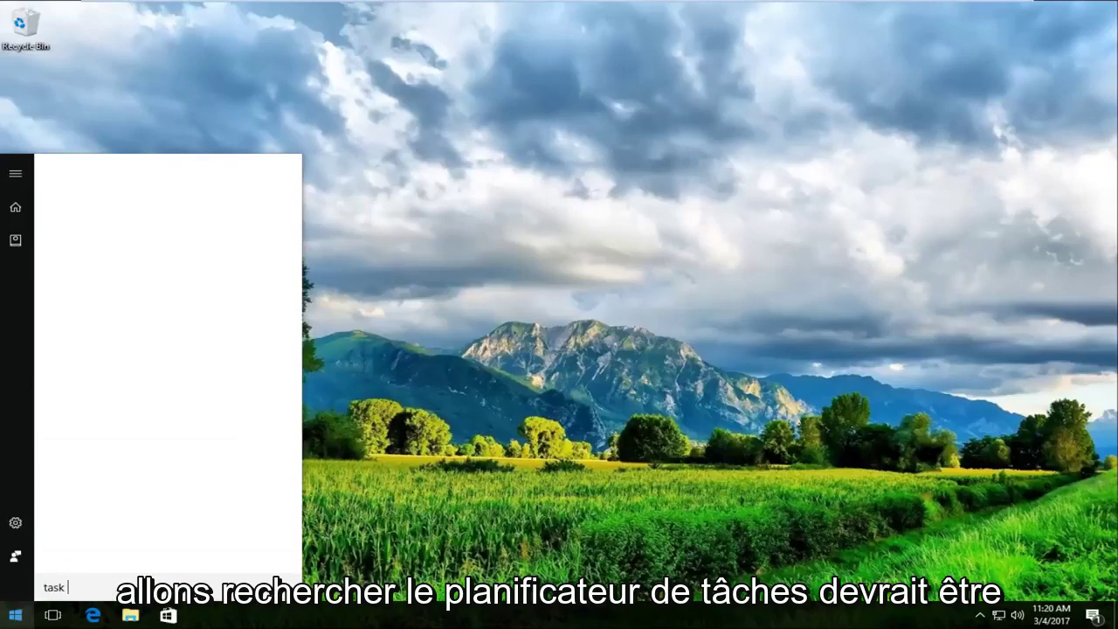
pyautogui.write('sch')
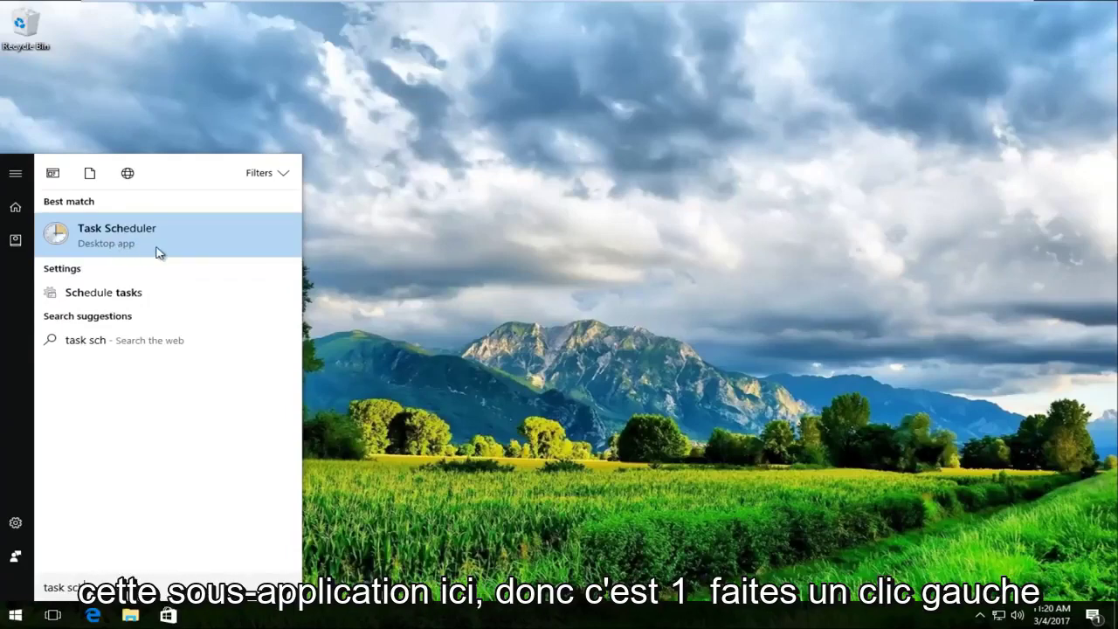
# Launch Task Scheduler maximized and list Library tasks with the Name column widened.
pyautogui.click(97, 238)
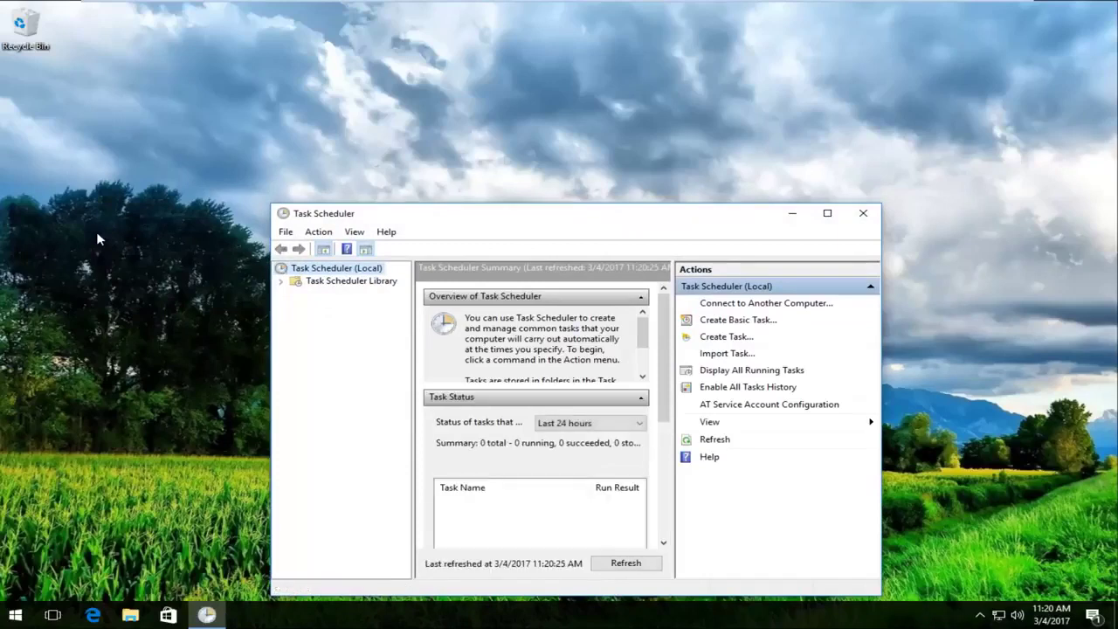
pyautogui.click(827, 215)
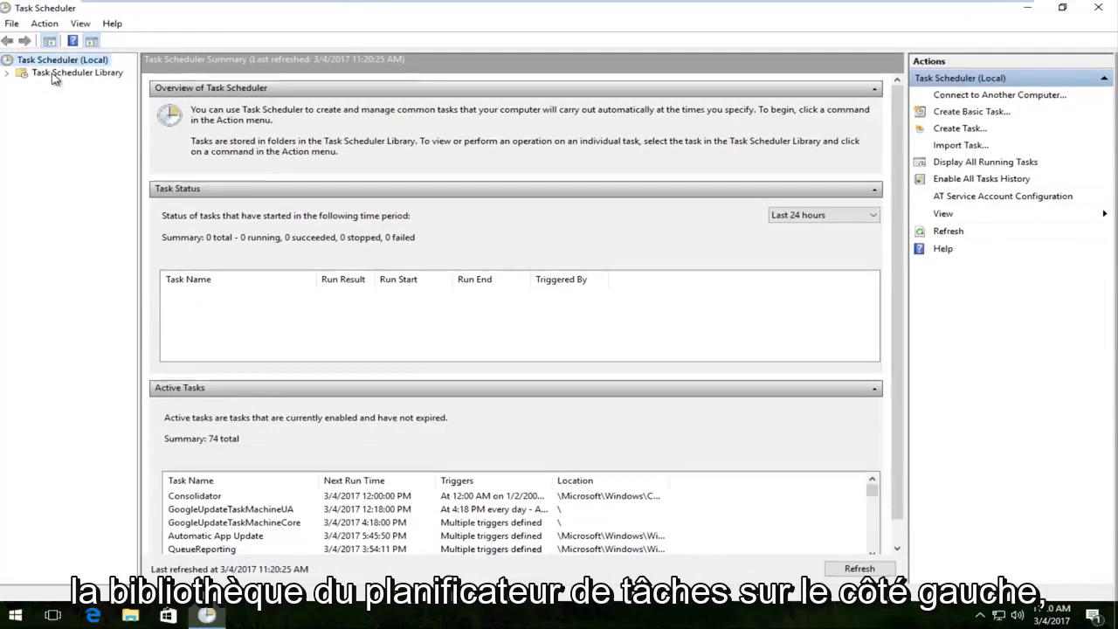
pyautogui.click(64, 74)
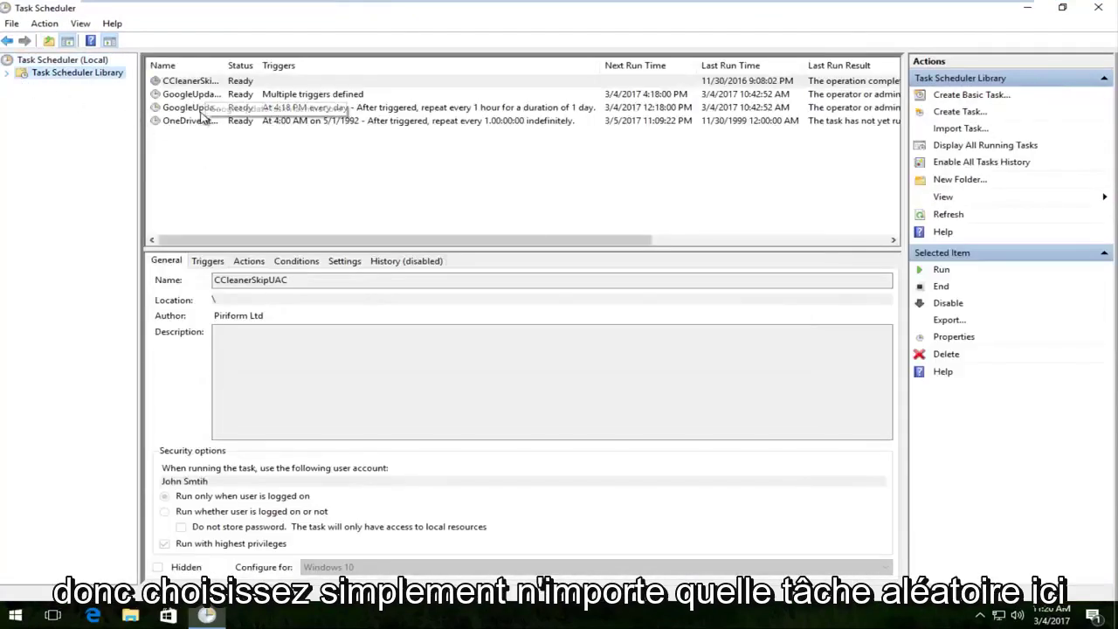
pyautogui.moveTo(224, 66); pyautogui.dragTo(294, 66)
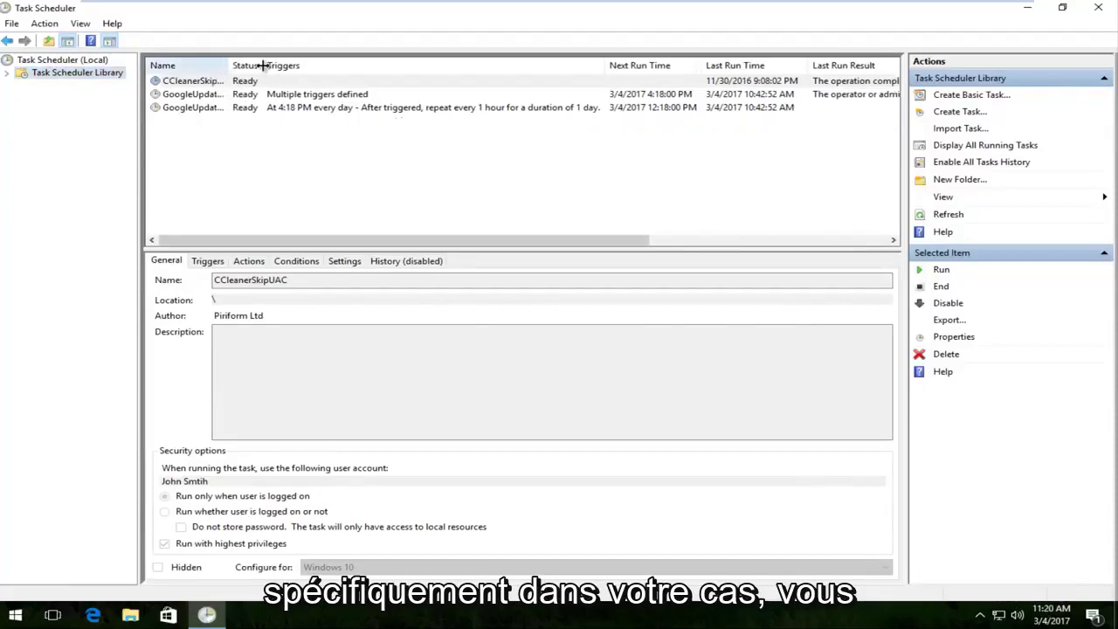
pyautogui.click(293, 66)
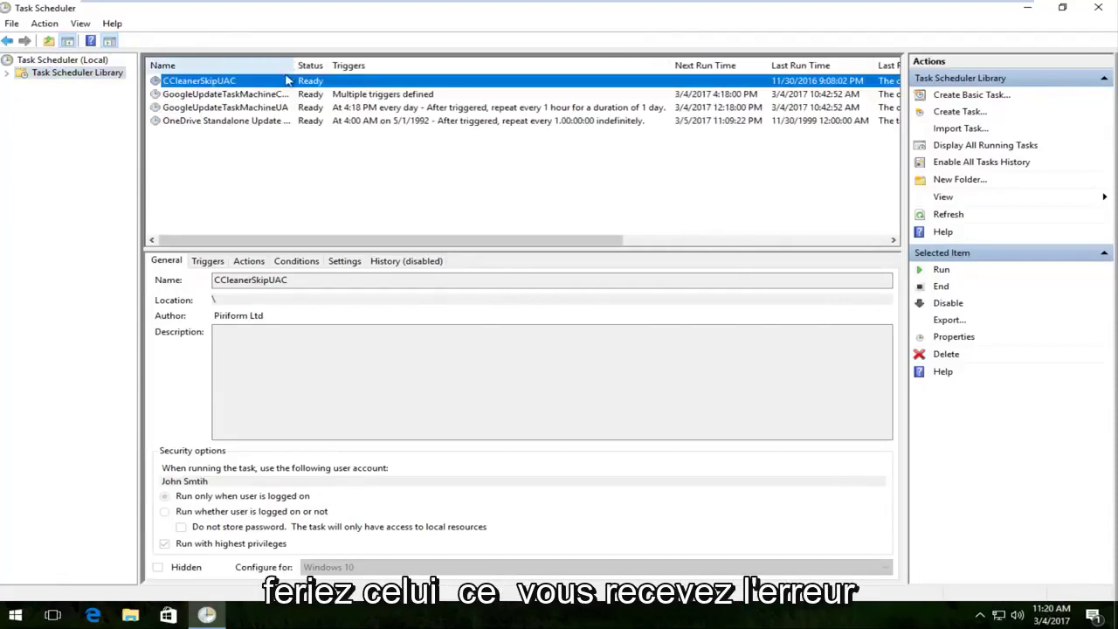
# Open OneDrive Standalone Update Task v2 properties and select its Start a program action.
pyautogui.doubleClick(202, 122)
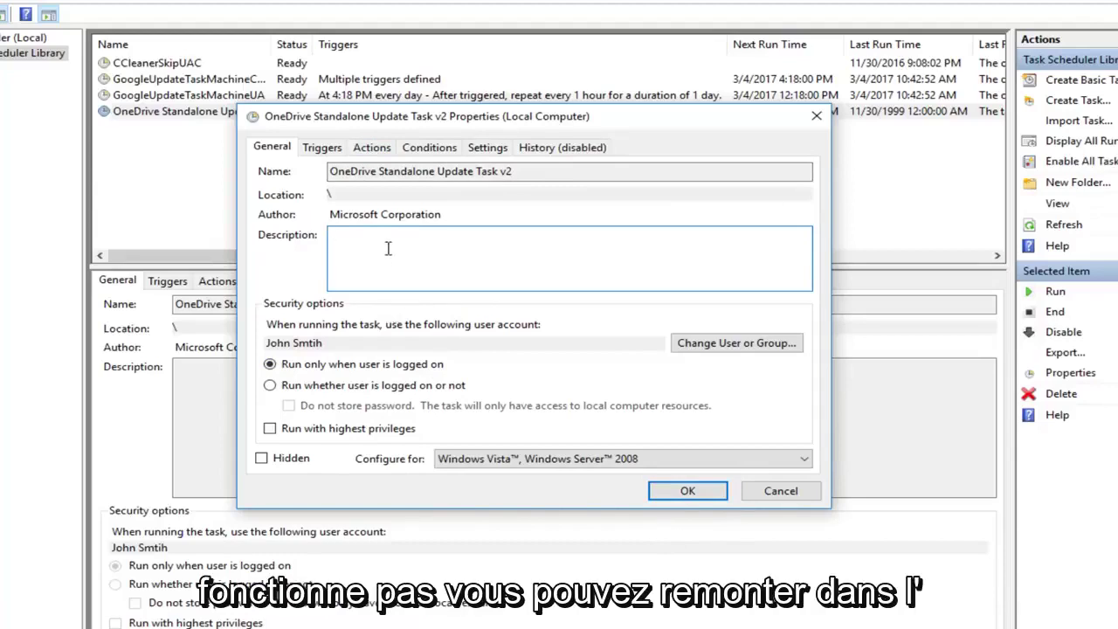
pyautogui.click(376, 150)
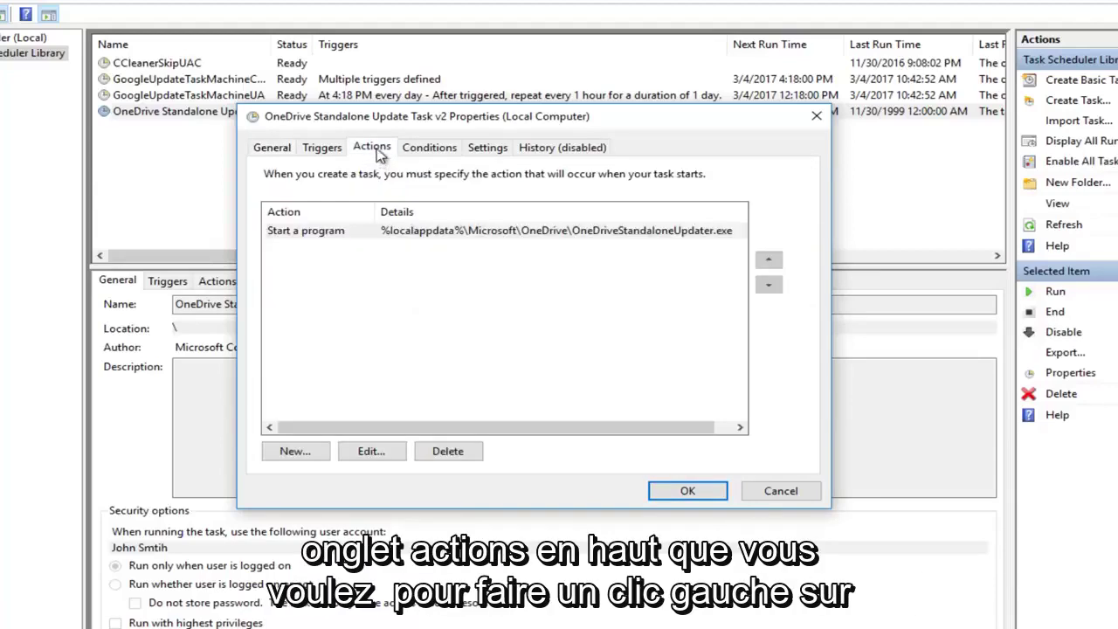
pyautogui.click(304, 234)
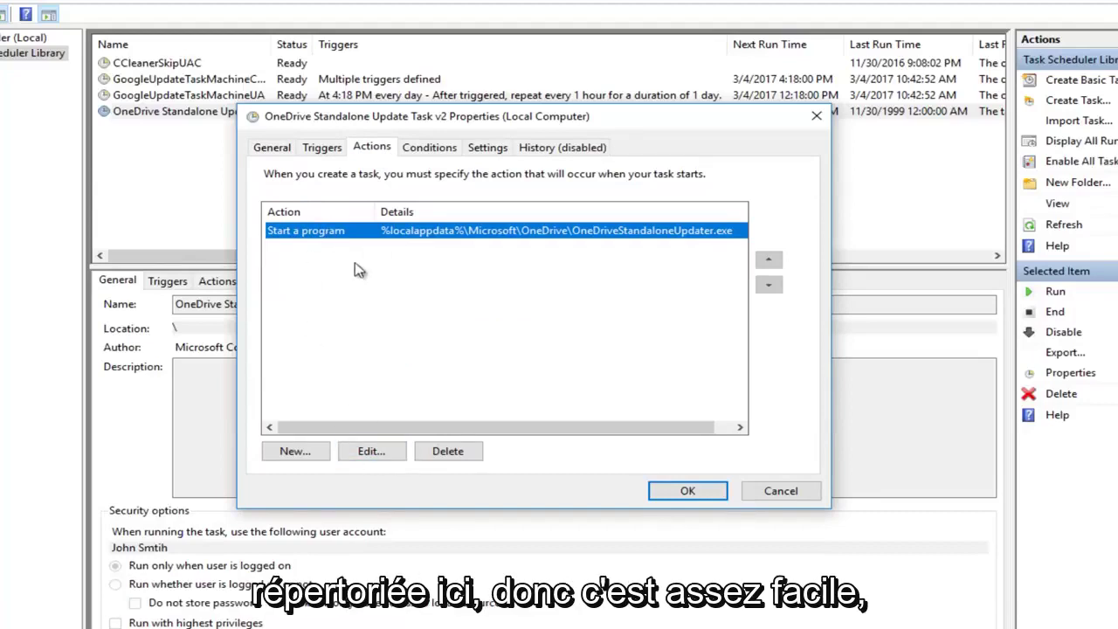
# Open the Start a program action for editing and reveal the end of its program path.
pyautogui.click(365, 456)
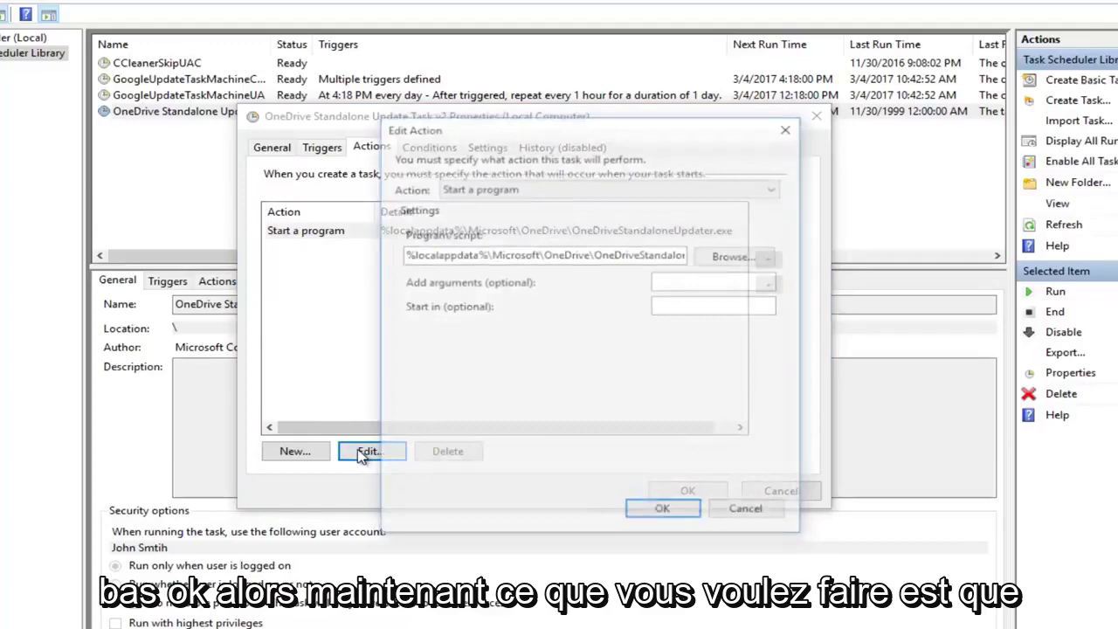
pyautogui.moveTo(522, 127); pyautogui.dragTo(477, 117)
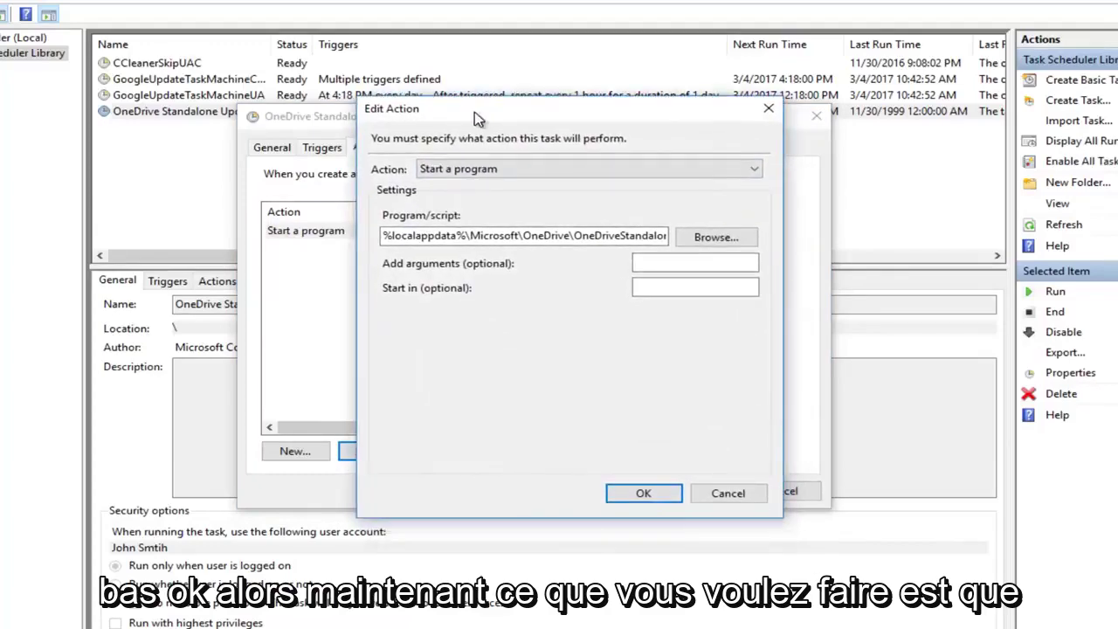
pyautogui.doubleClick(539, 236)
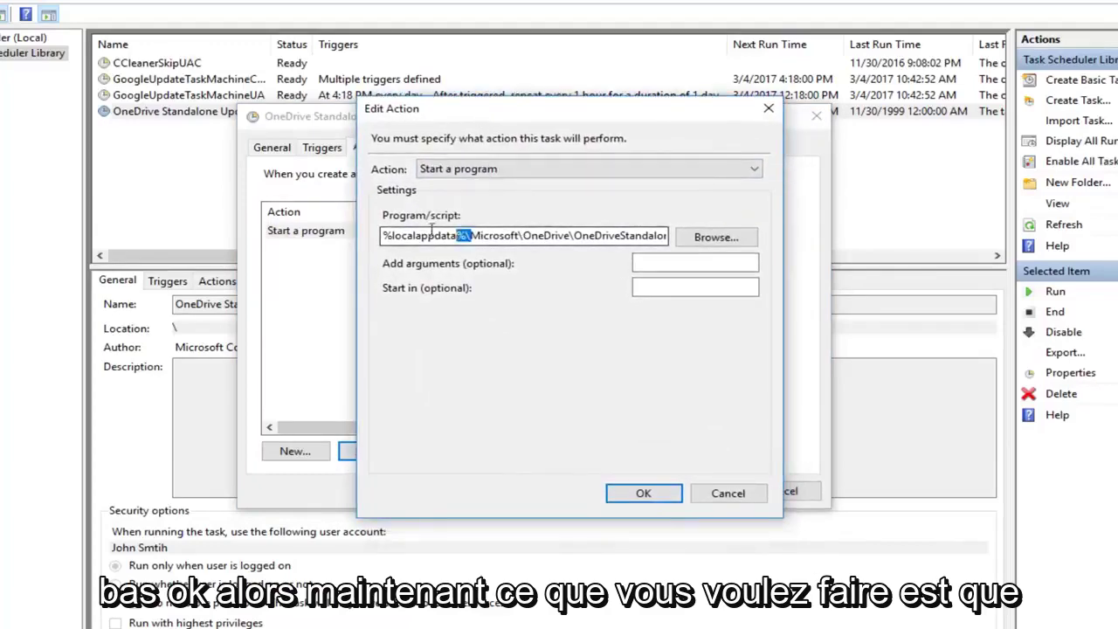
pyautogui.click(447, 238)
pyautogui.moveTo(412, 242); pyautogui.dragTo(573, 235)
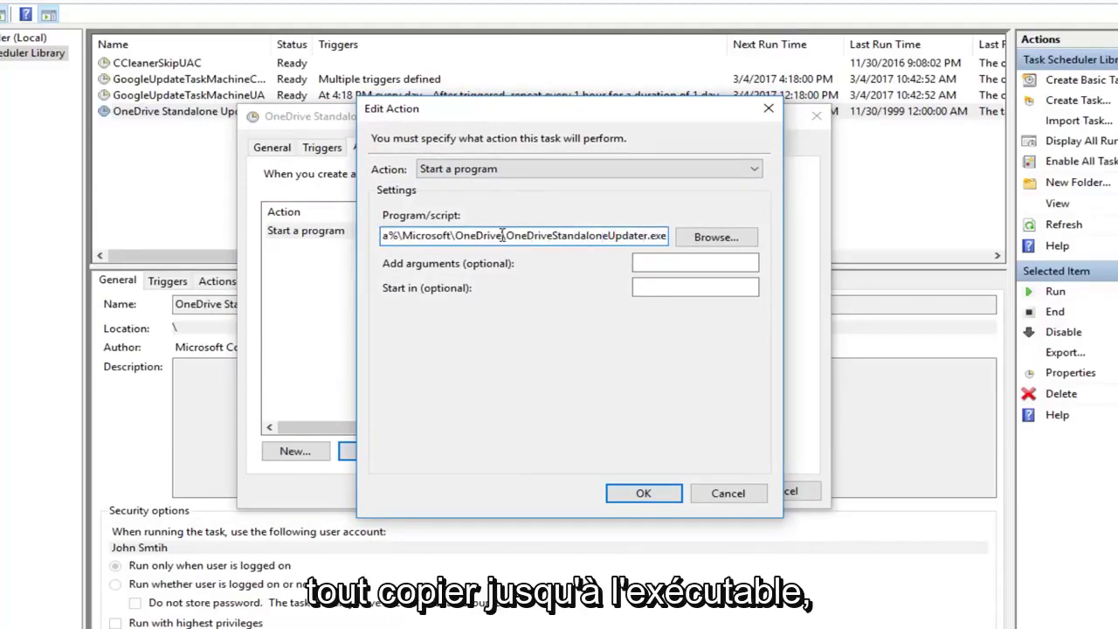
# Select the folder part %localappdata%\Microsoft\OneDrive of the program path.
pyautogui.moveTo(524, 234); pyautogui.dragTo(649, 236)
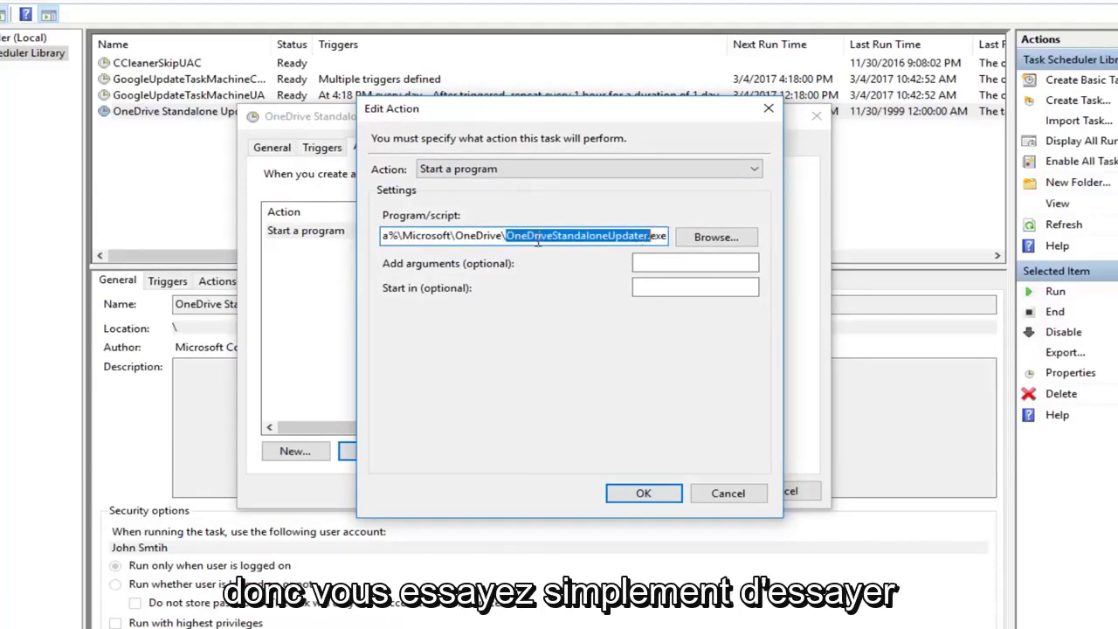
pyautogui.click(507, 232)
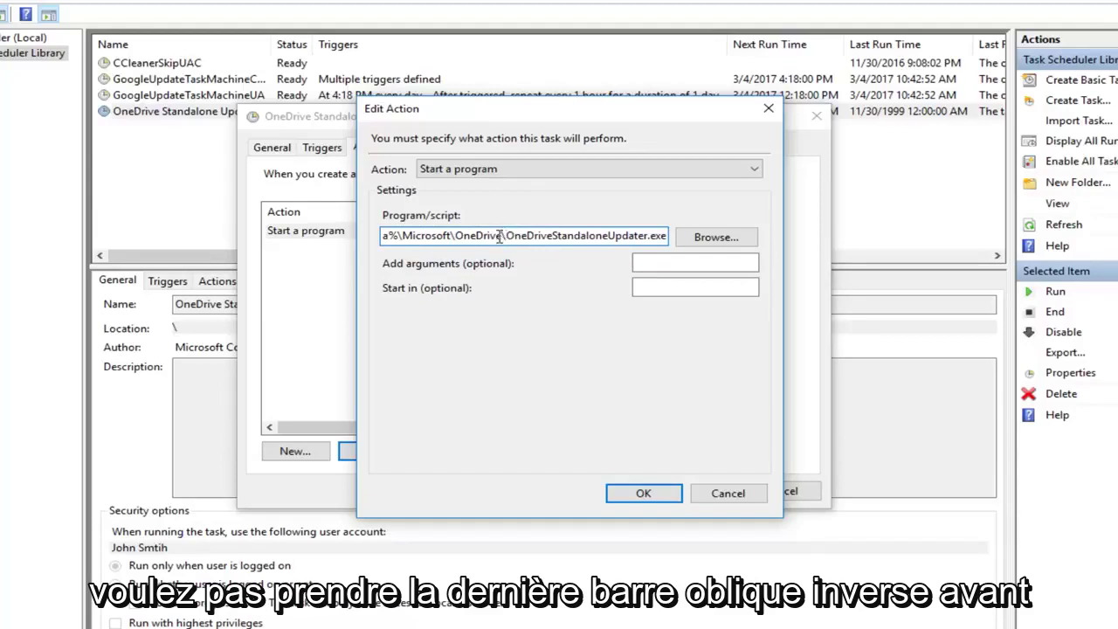
pyautogui.doubleClick(505, 236)
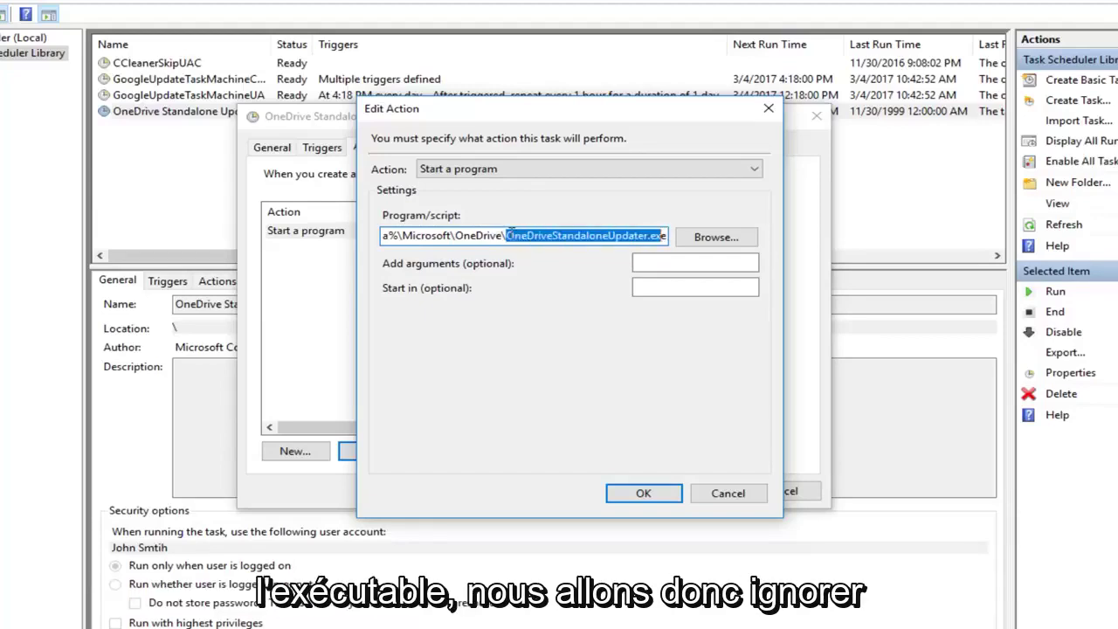
pyautogui.click(498, 239)
pyautogui.moveTo(503, 236); pyautogui.dragTo(506, 235)
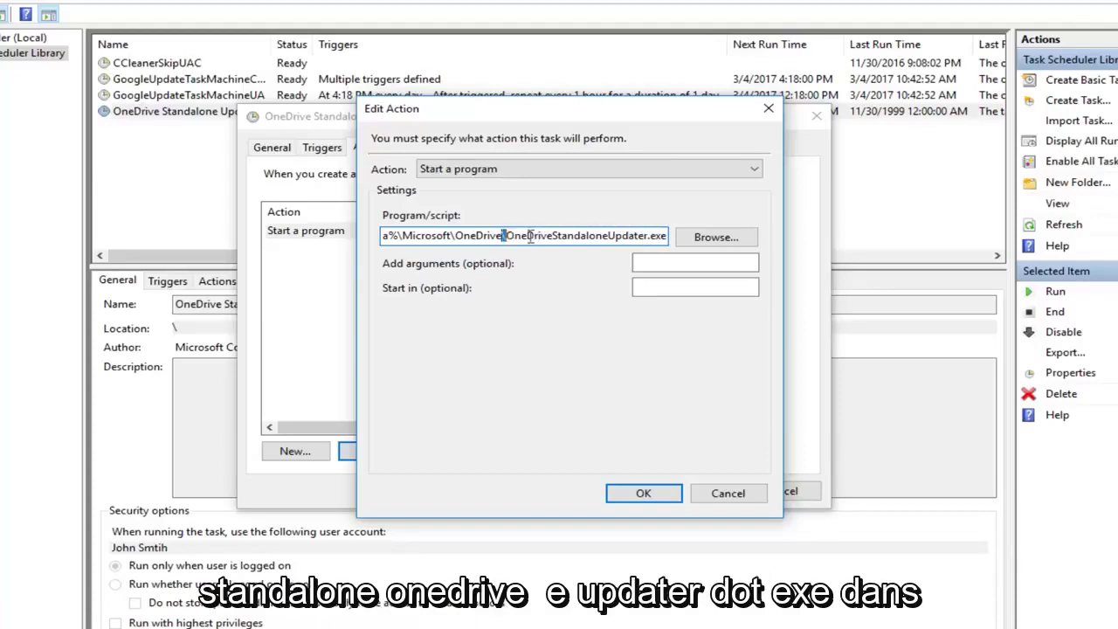
pyautogui.moveTo(530, 237); pyautogui.dragTo(670, 238)
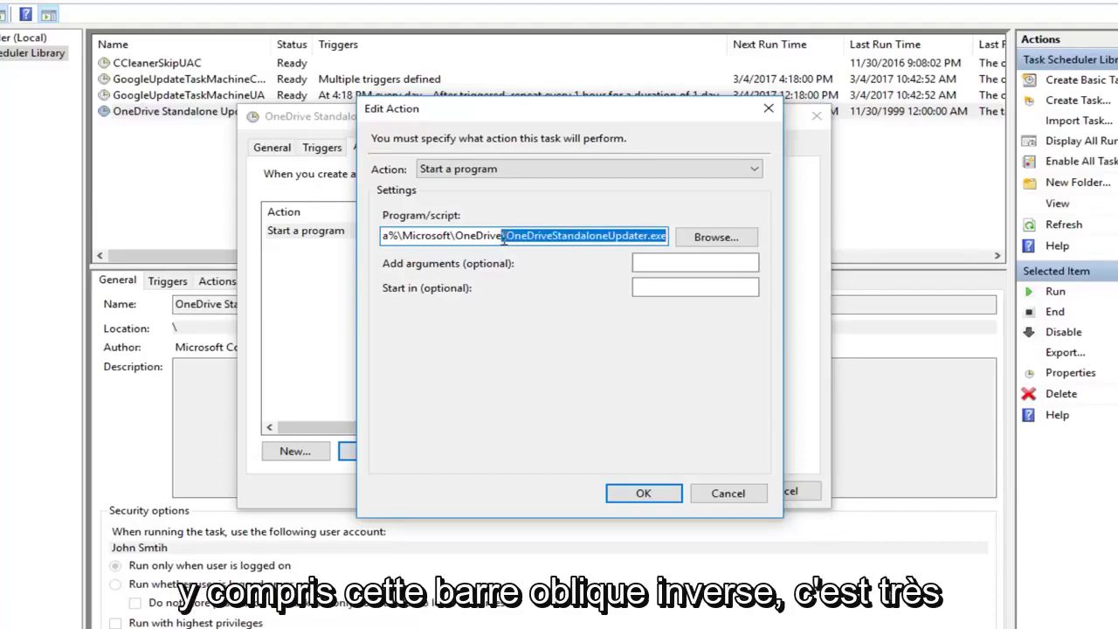
pyautogui.click(469, 236)
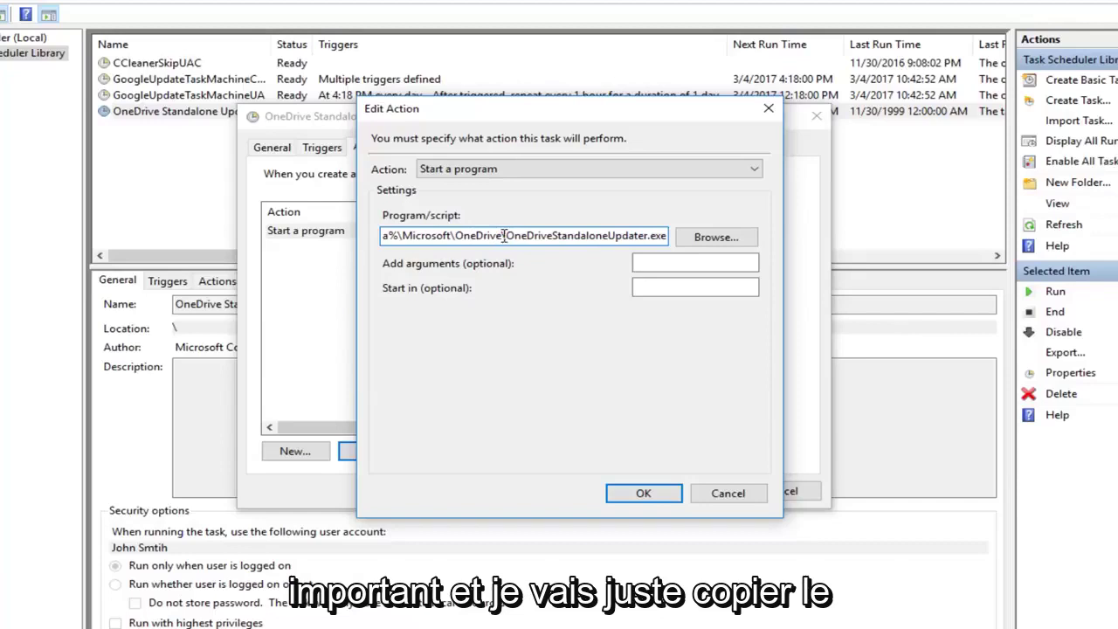
pyautogui.moveTo(501, 236); pyautogui.dragTo(301, 238)
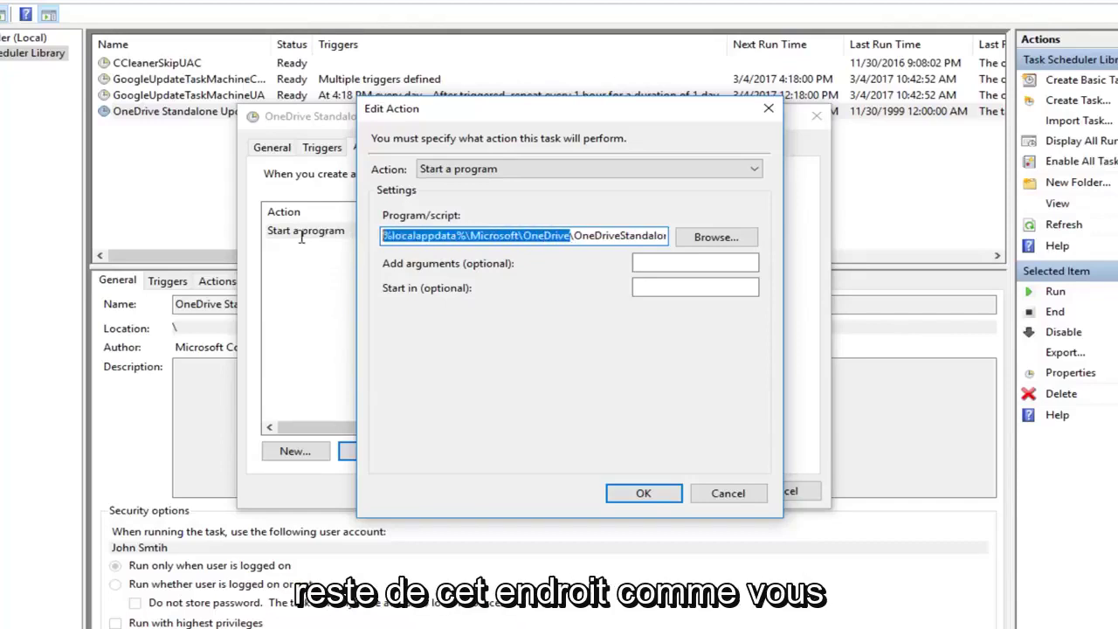
# Copy %localappdata%\Microsoft\OneDrive and paste it into the Start in (optional) field.
pyautogui.rightClick(412, 244)
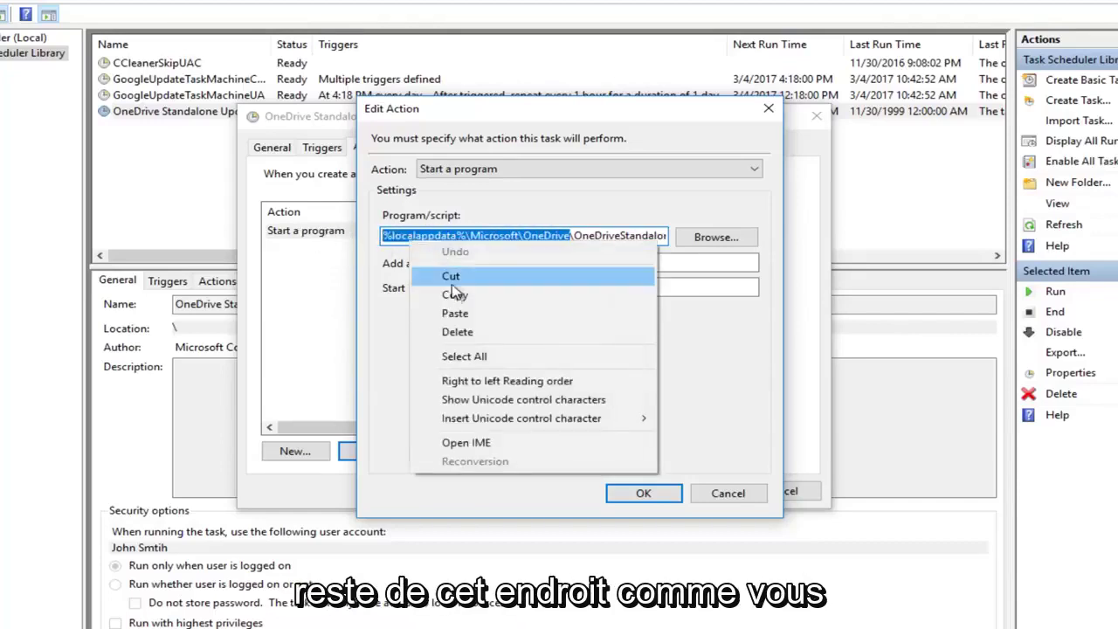
pyautogui.click(454, 297)
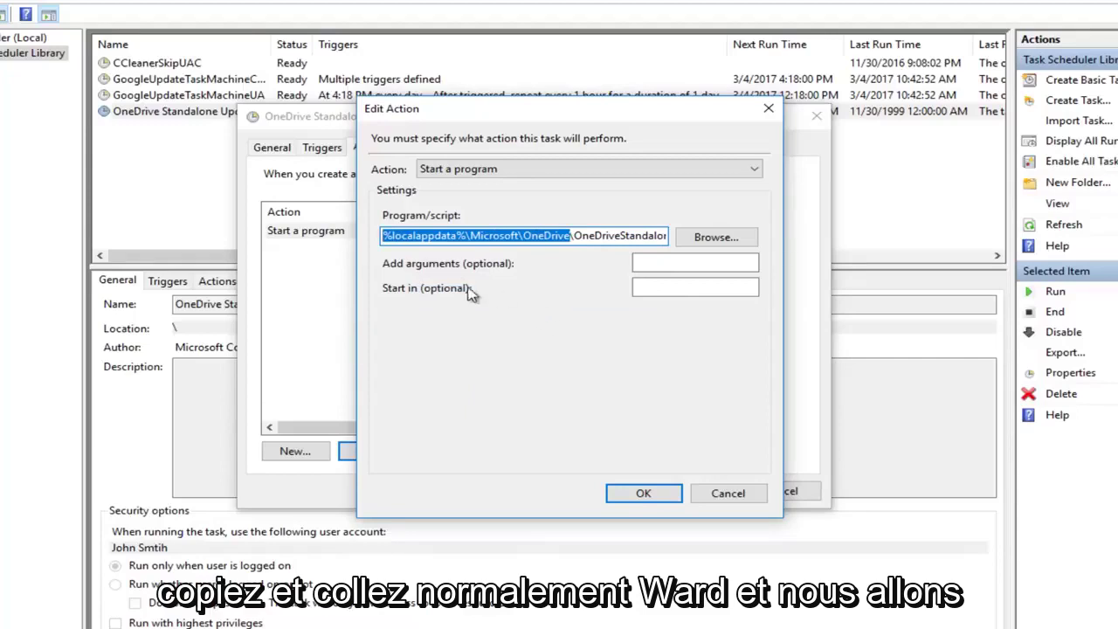
pyautogui.click(466, 241)
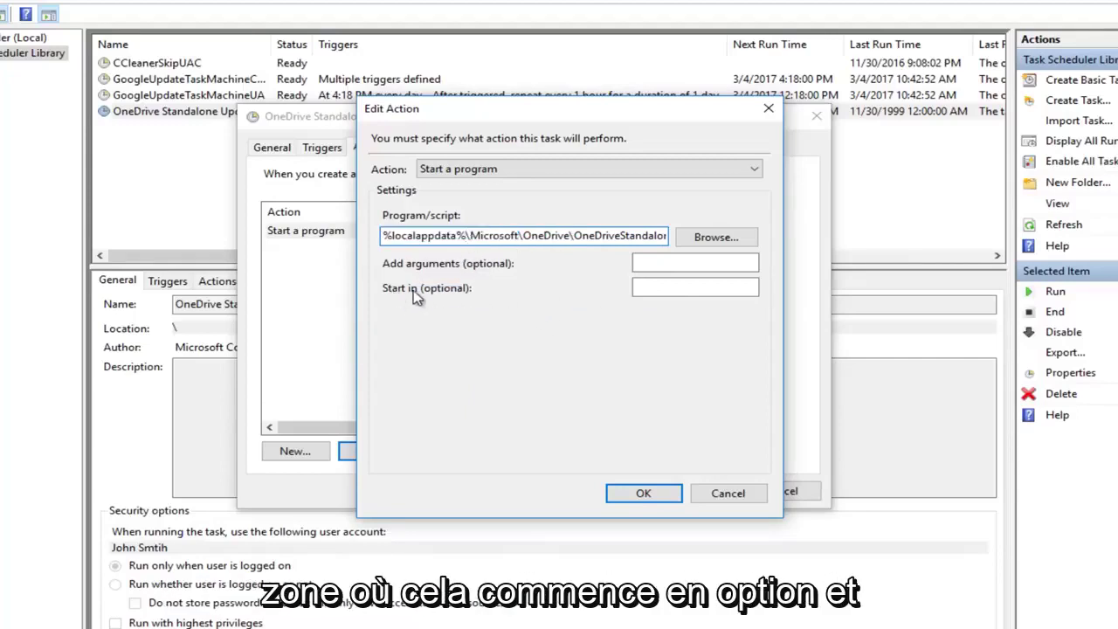
pyautogui.rightClick(635, 291)
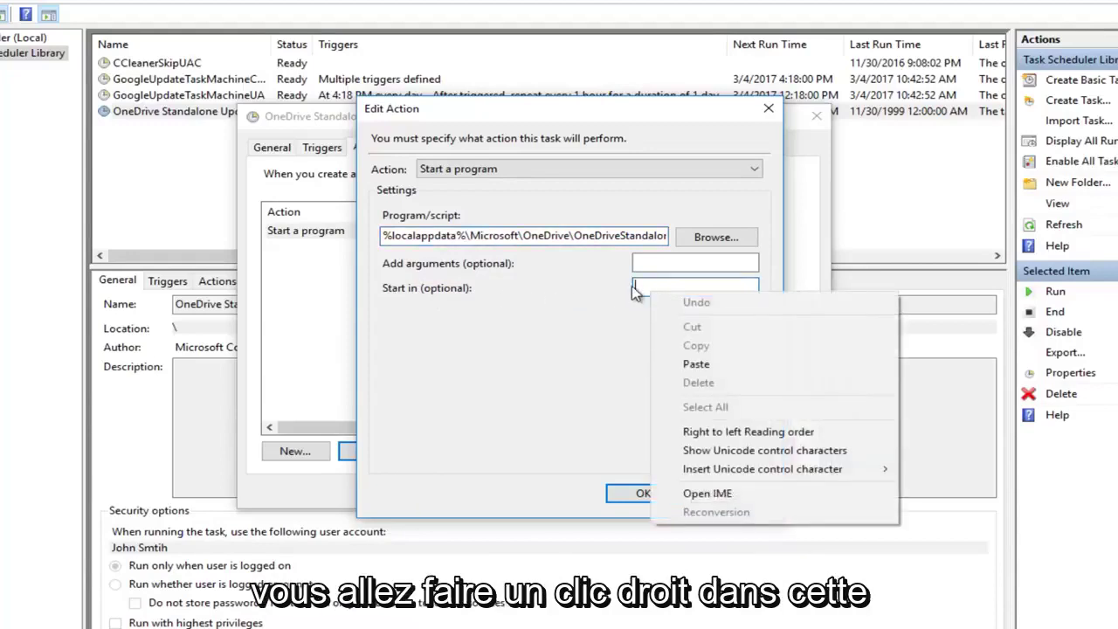
pyautogui.click(695, 362)
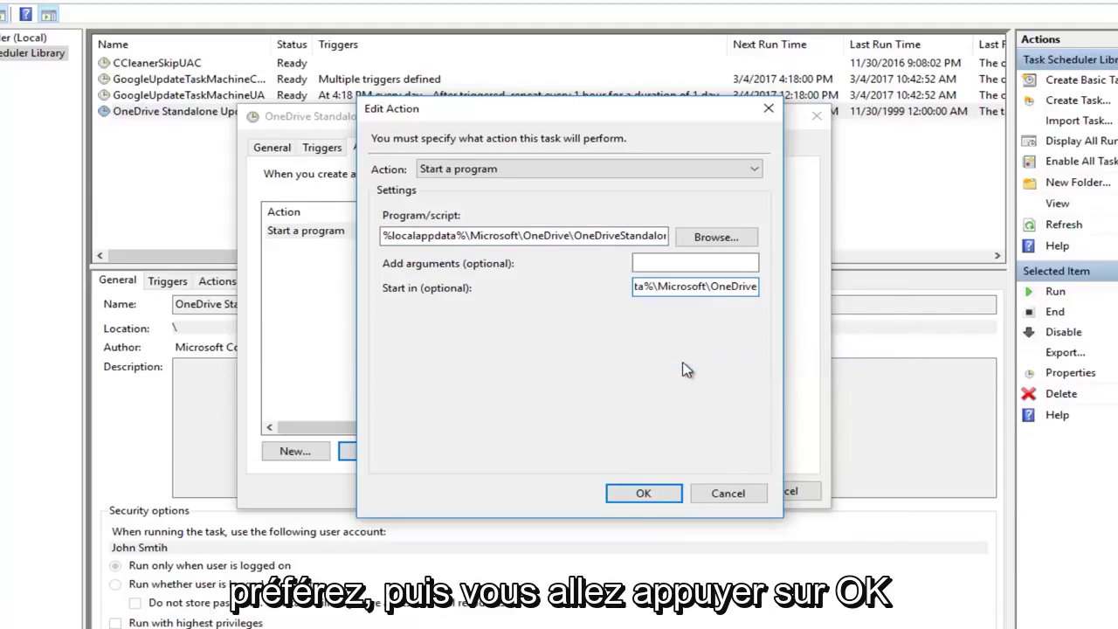
# Confirm Edit Action and task Properties with OK, then close Task Scheduler.
pyautogui.click(641, 492)
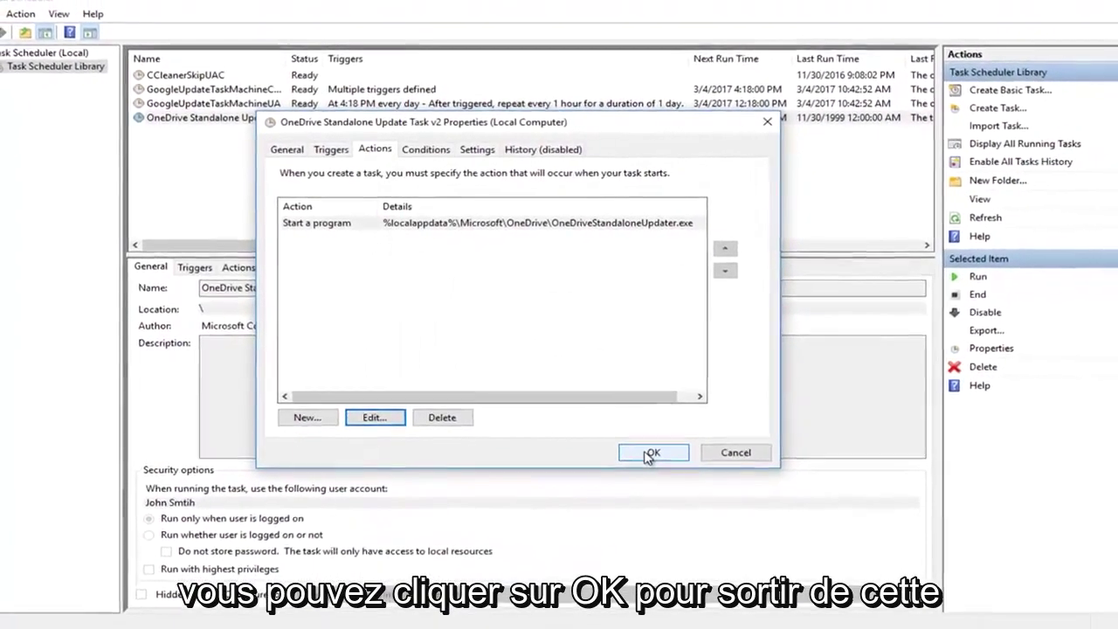
pyautogui.click(664, 468)
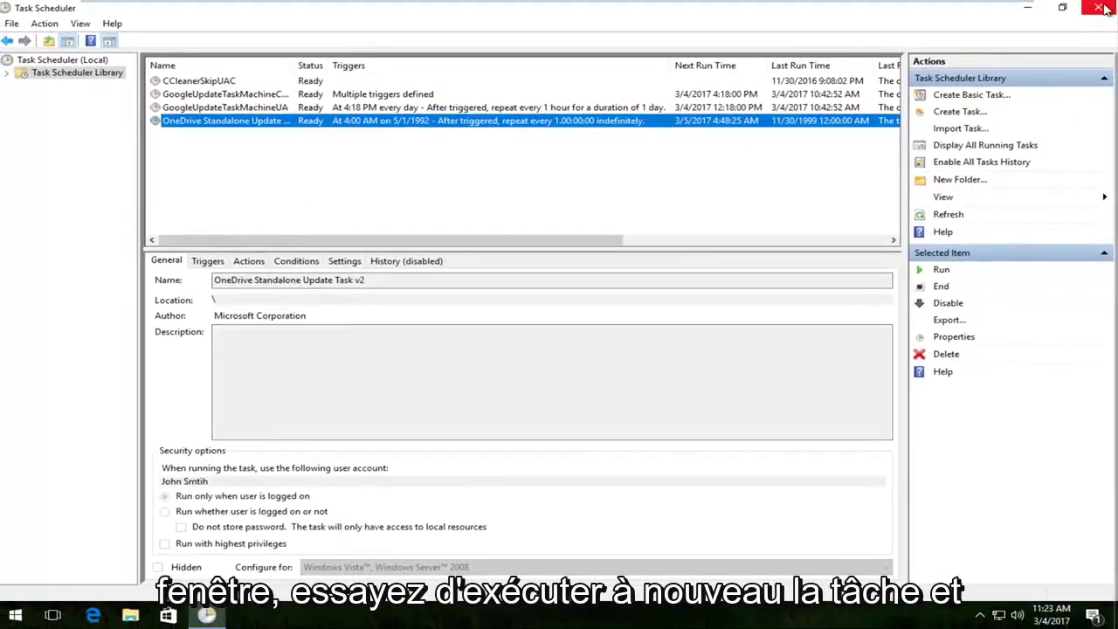
pyautogui.click(1103, 9)
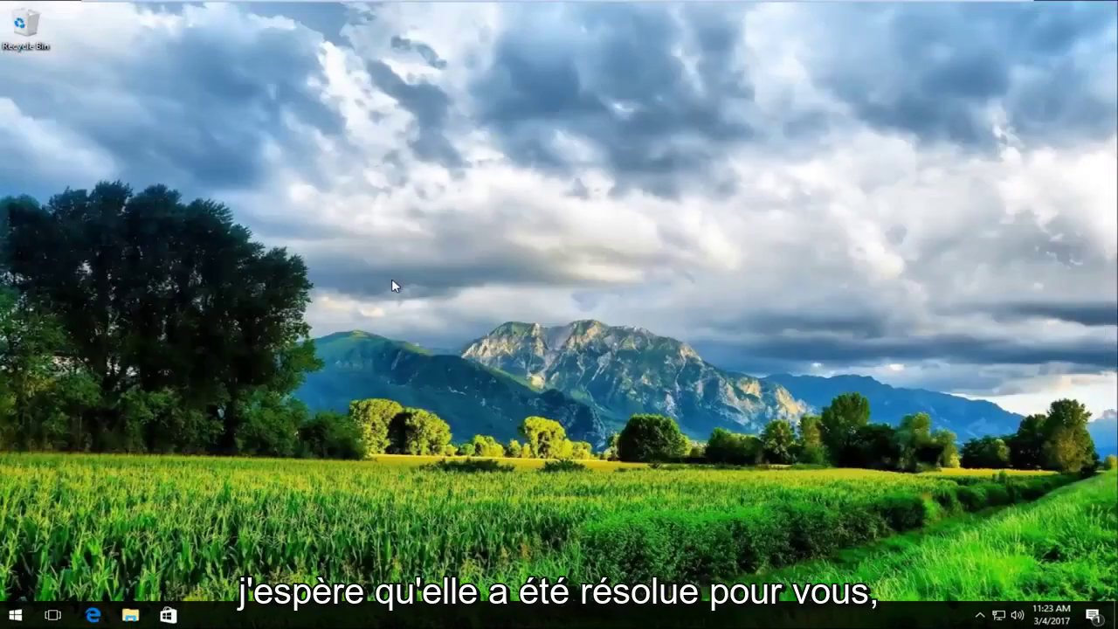